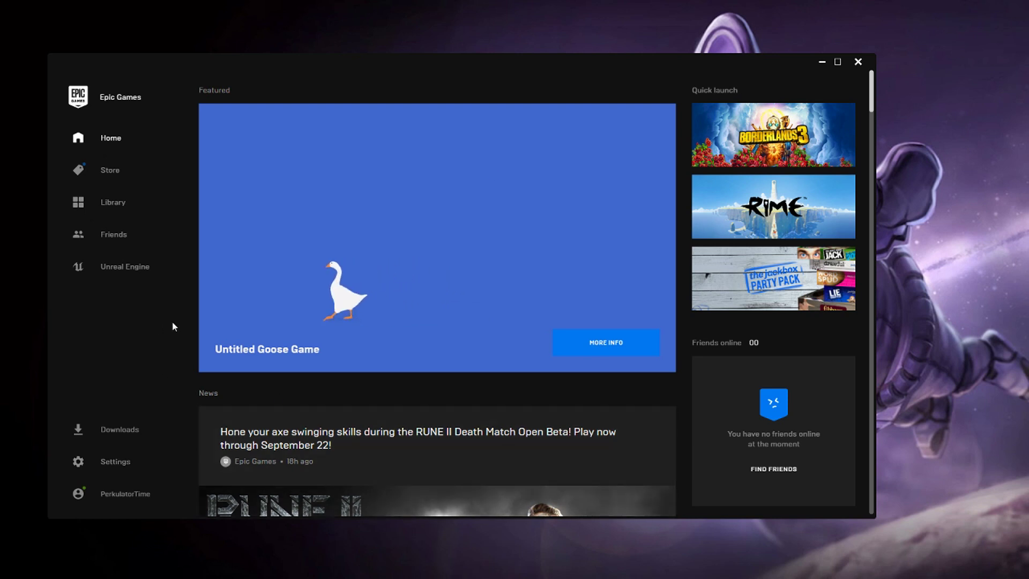
Turn off Enable Cloud Saves in launcher settings, then open Borderlands 3's options in the Library
left_click(116, 462)
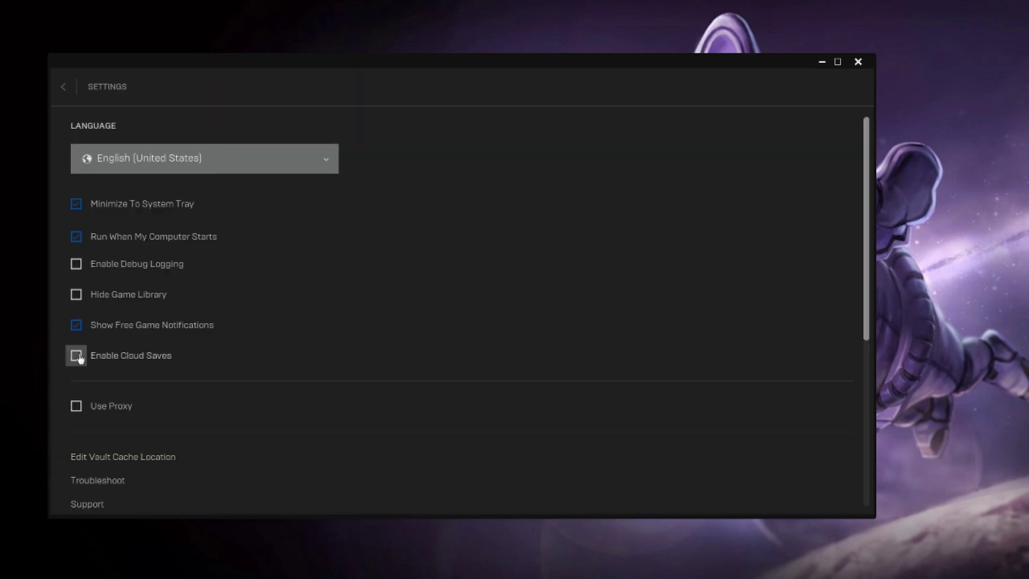
left_click(123, 357)
left_click(66, 86)
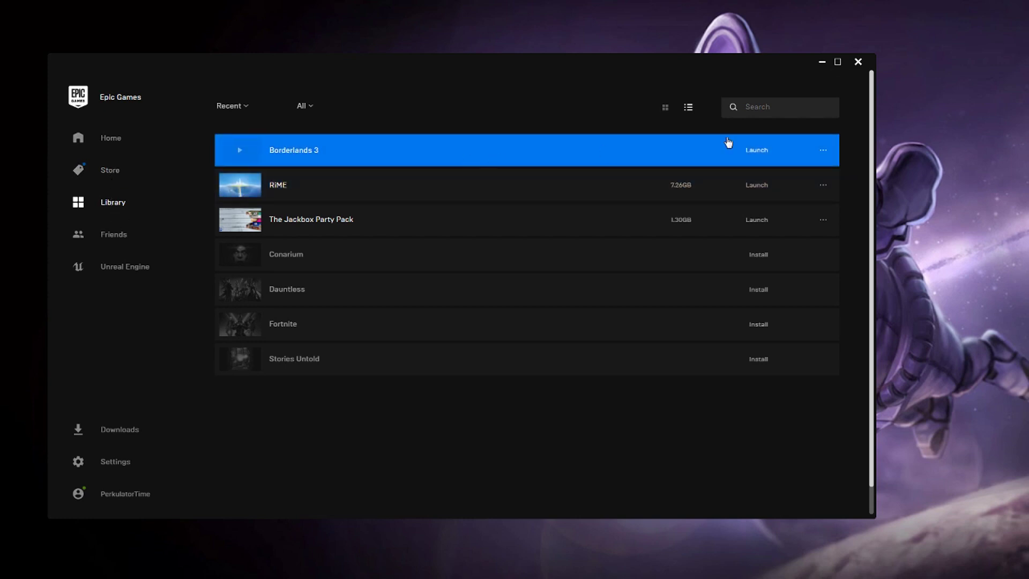
left_click(822, 152)
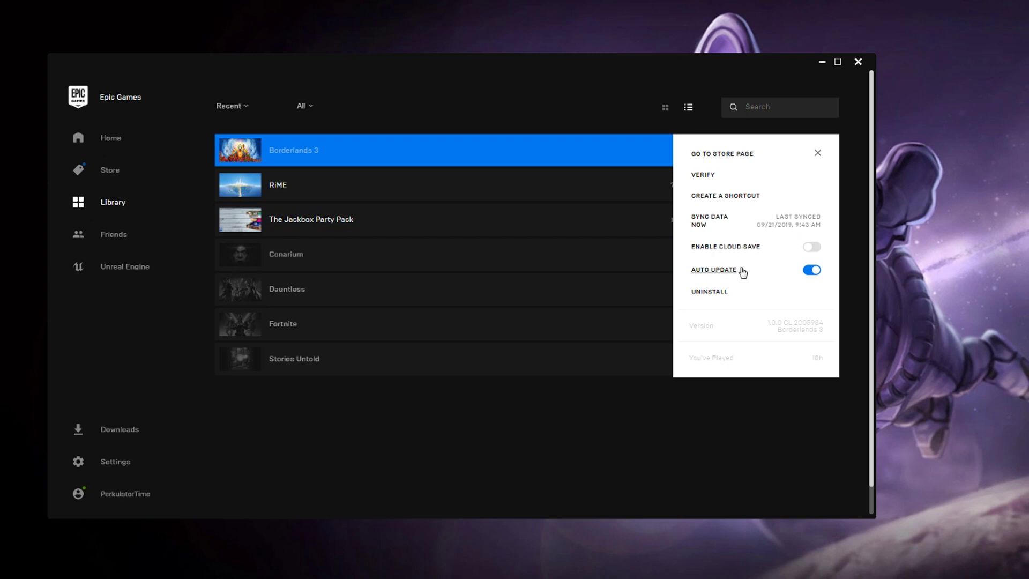
Close Borderlands 3's options and browse Documents > My Games > Borderlands 3 > Saved > SaveGames > account folder
left_click(817, 155)
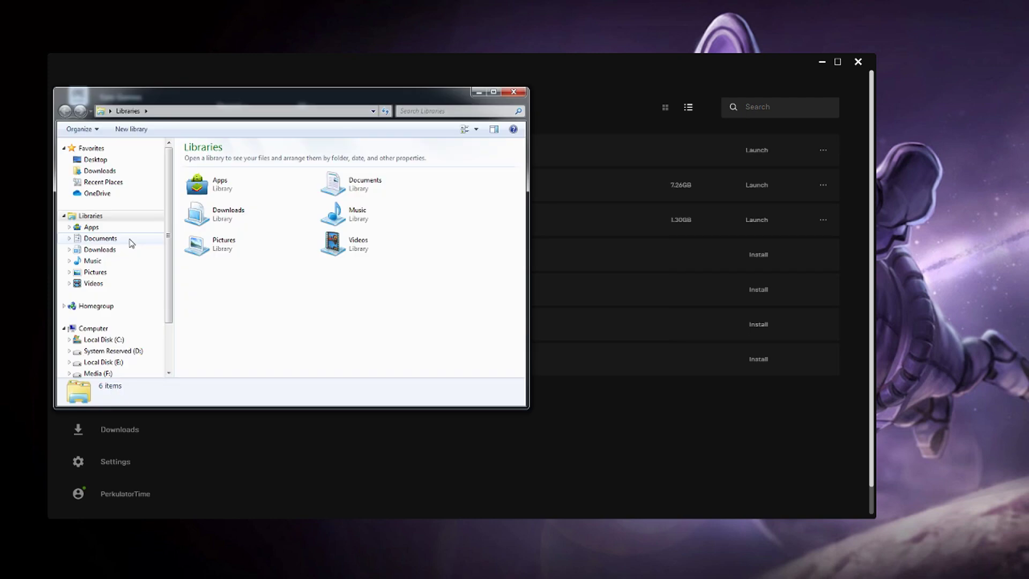
left_click(130, 239)
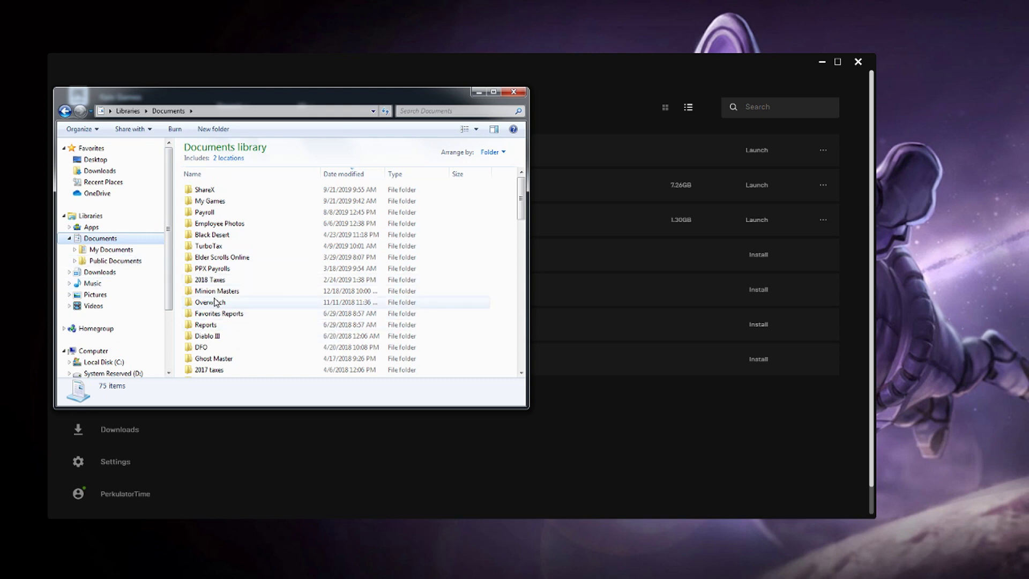
double_click(210, 201)
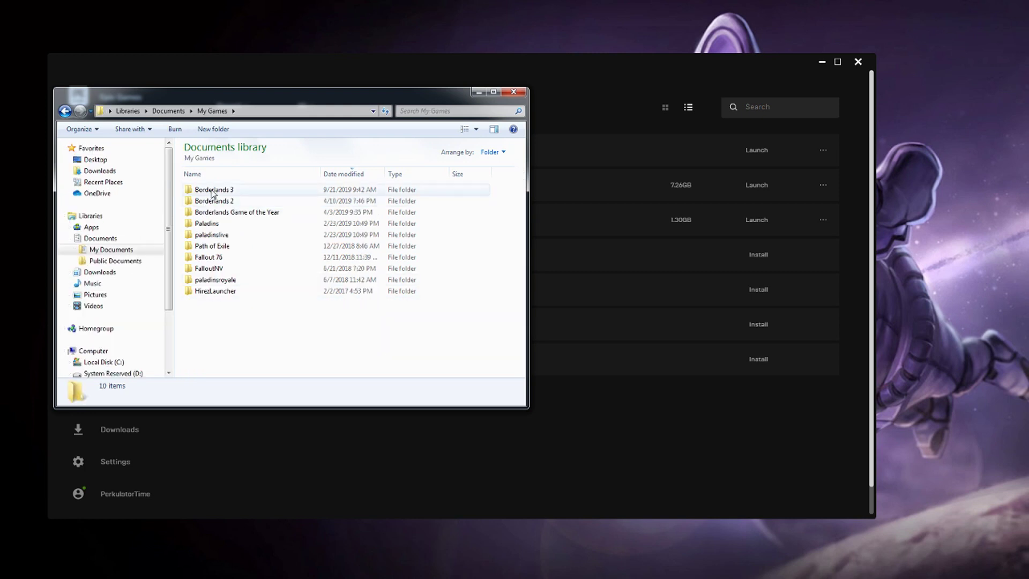
double_click(213, 191)
double_click(223, 194)
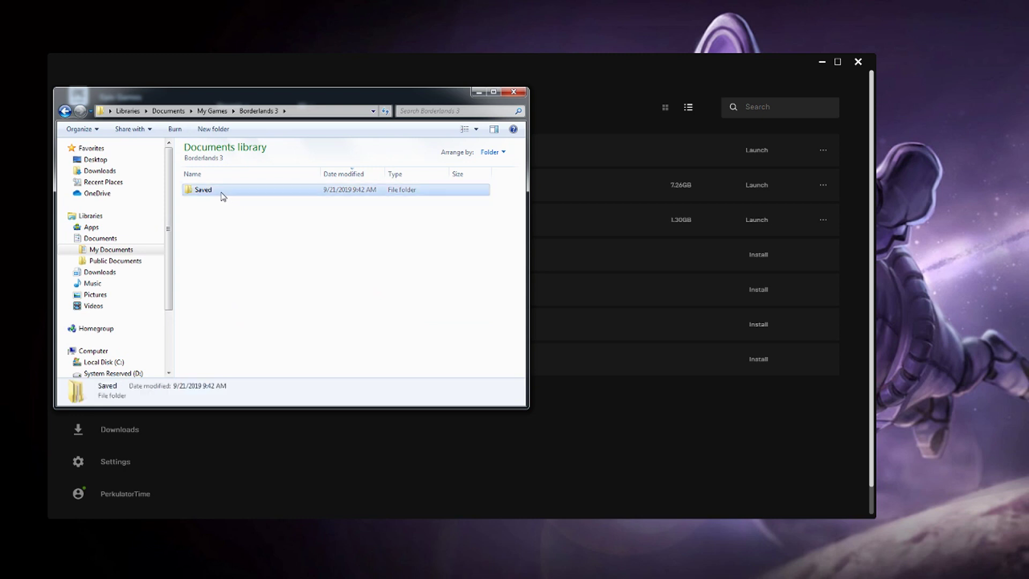
double_click(222, 214)
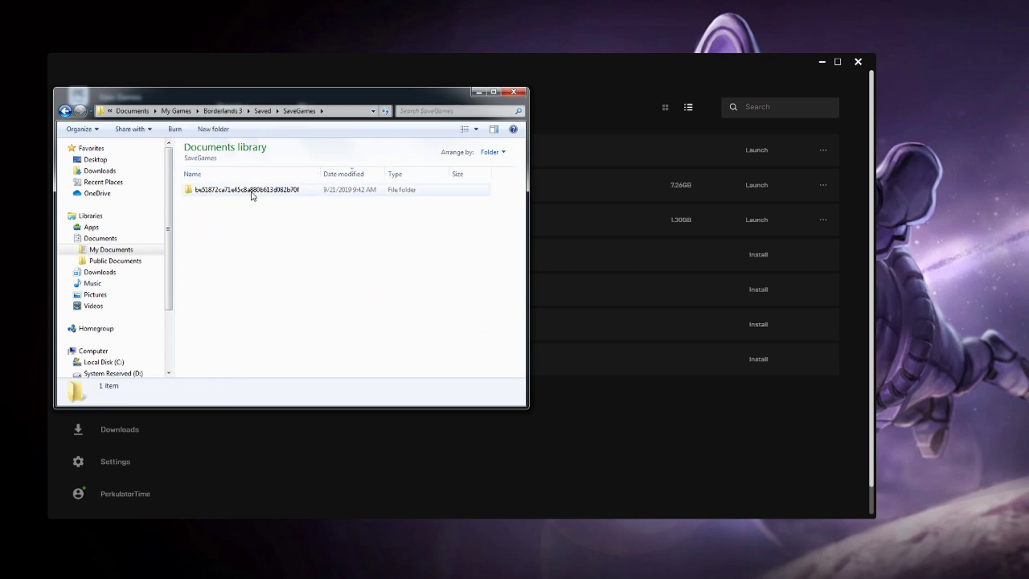
double_click(253, 193)
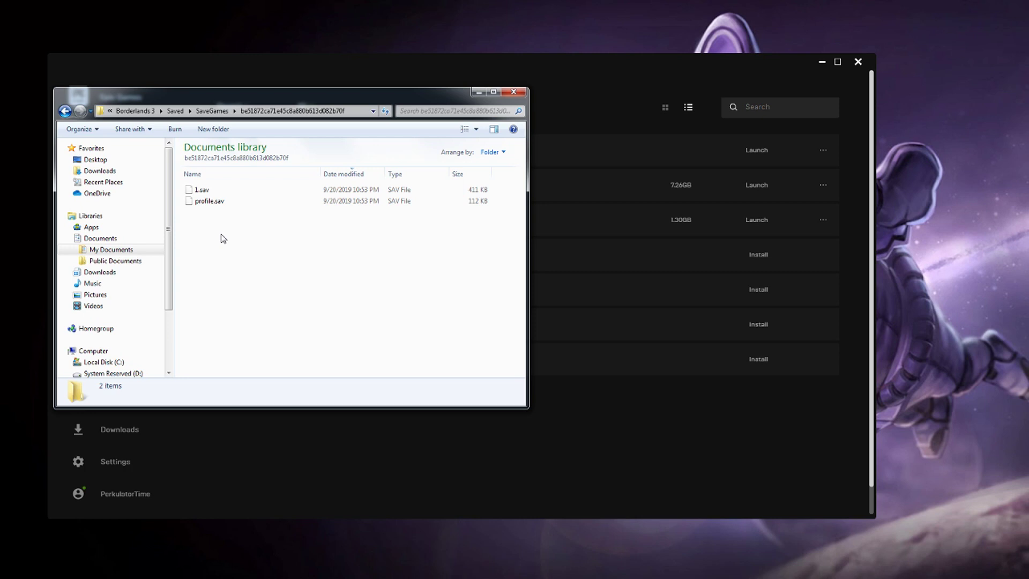
right_click(202, 191)
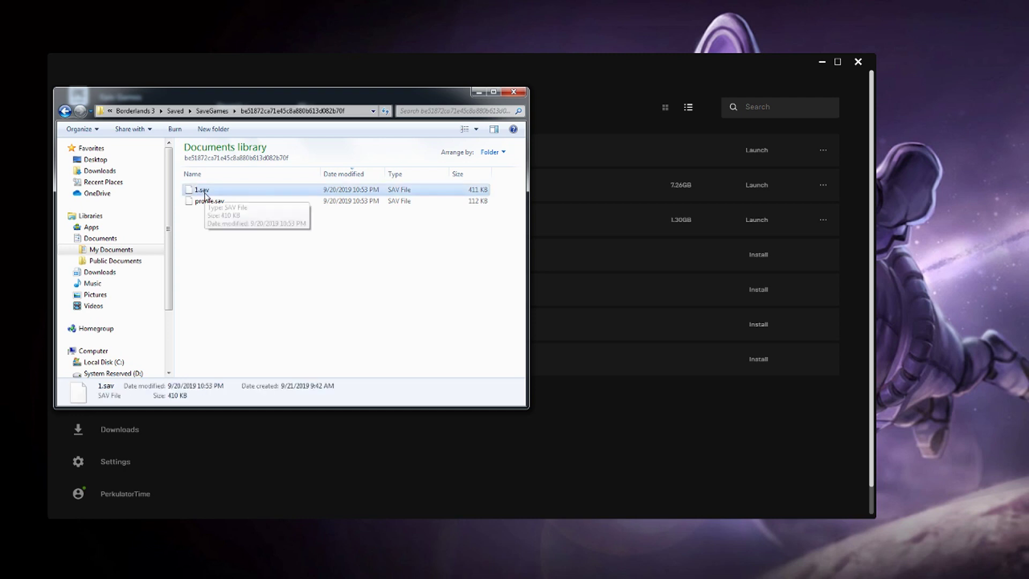
left_click(244, 380)
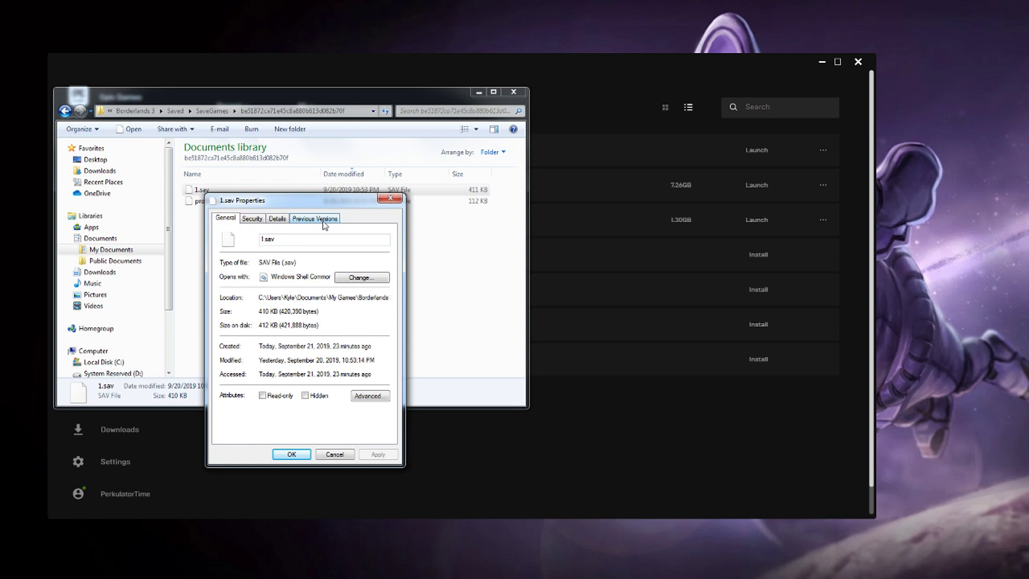
left_click(323, 220)
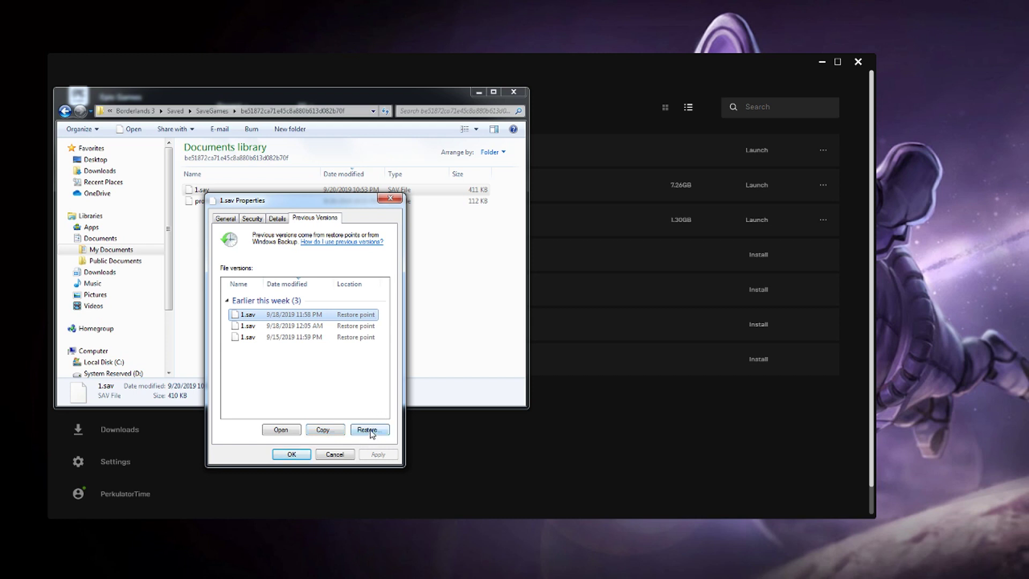
left_click(339, 456)
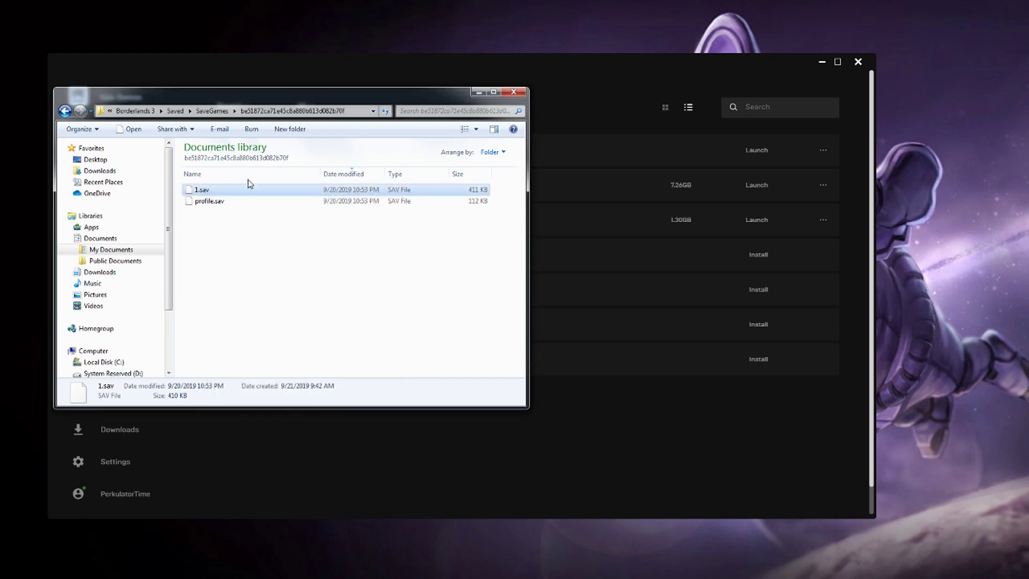
right_click(208, 203)
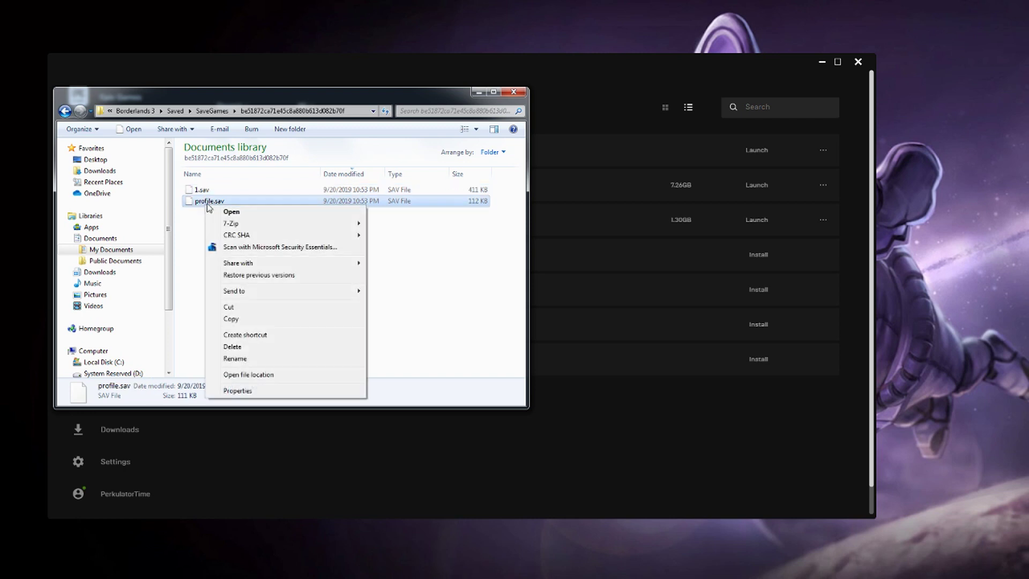
left_click(259, 391)
left_click(315, 230)
left_click(250, 327)
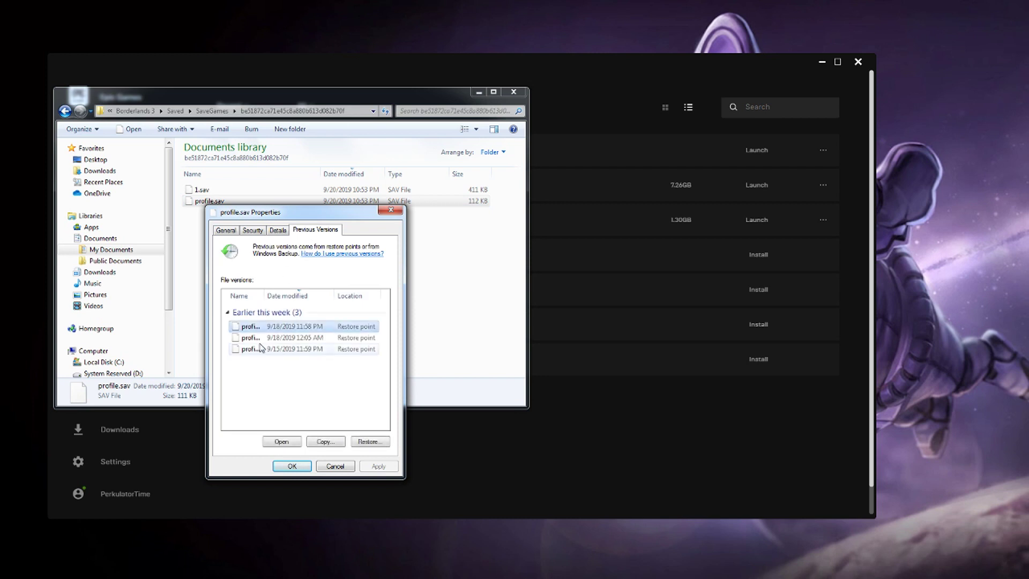
left_click(336, 466)
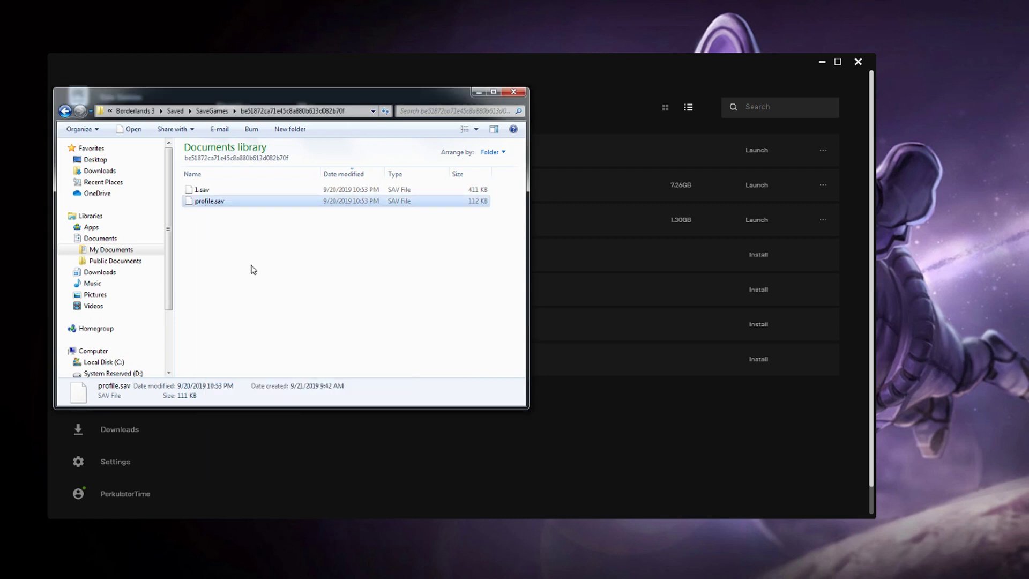
Close Explorer, open and dismiss Borderlands 3's options, and drag the launcher window to the right
key("alt+F4")
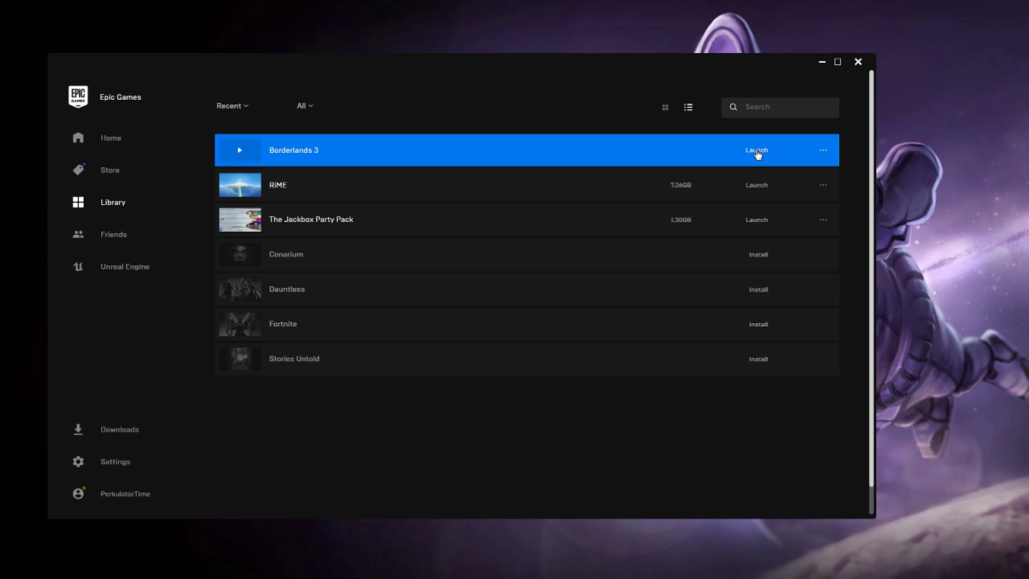
left_click(822, 150)
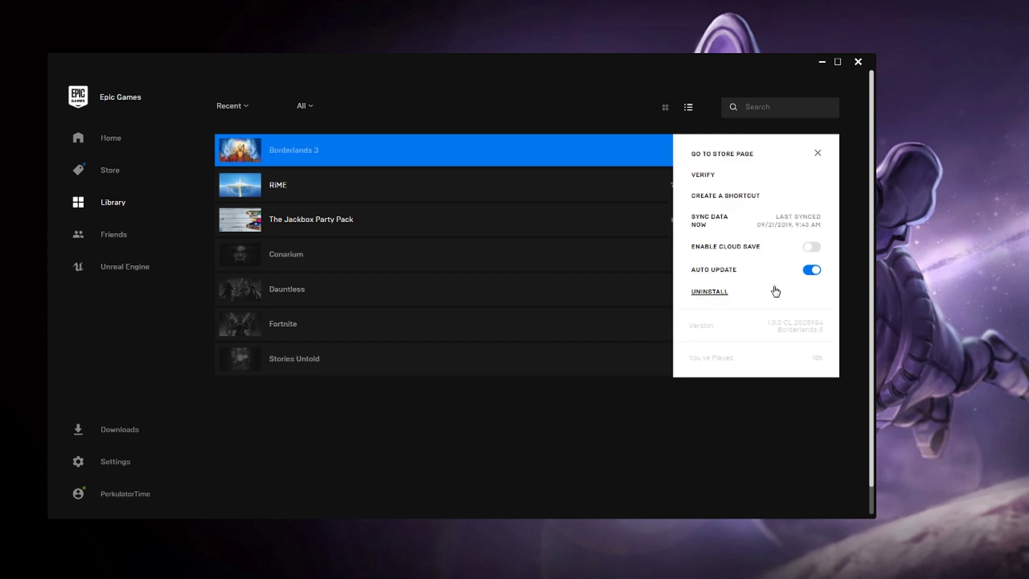
left_click(554, 75)
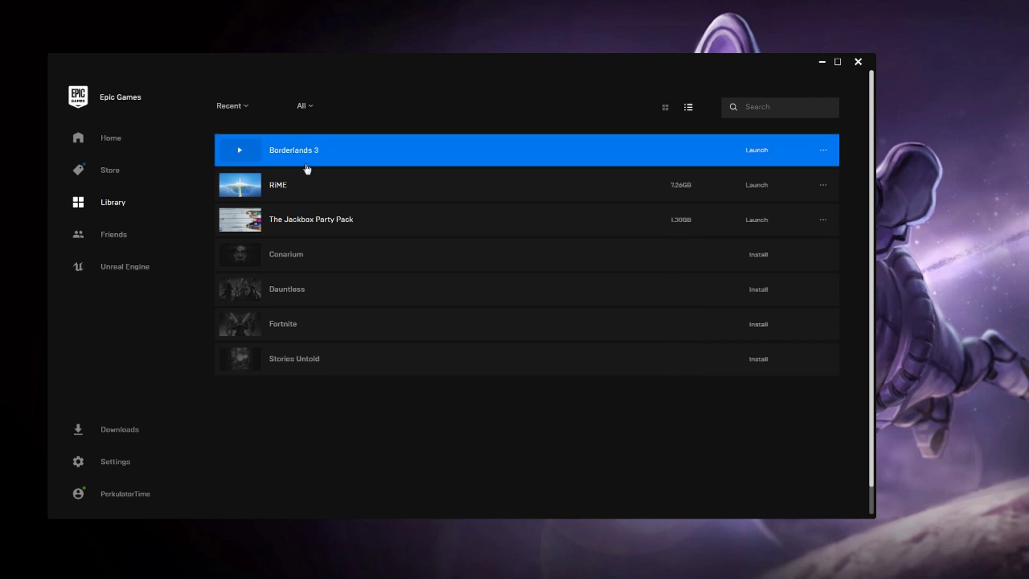
left_click_drag(399, 68, 453, 64)
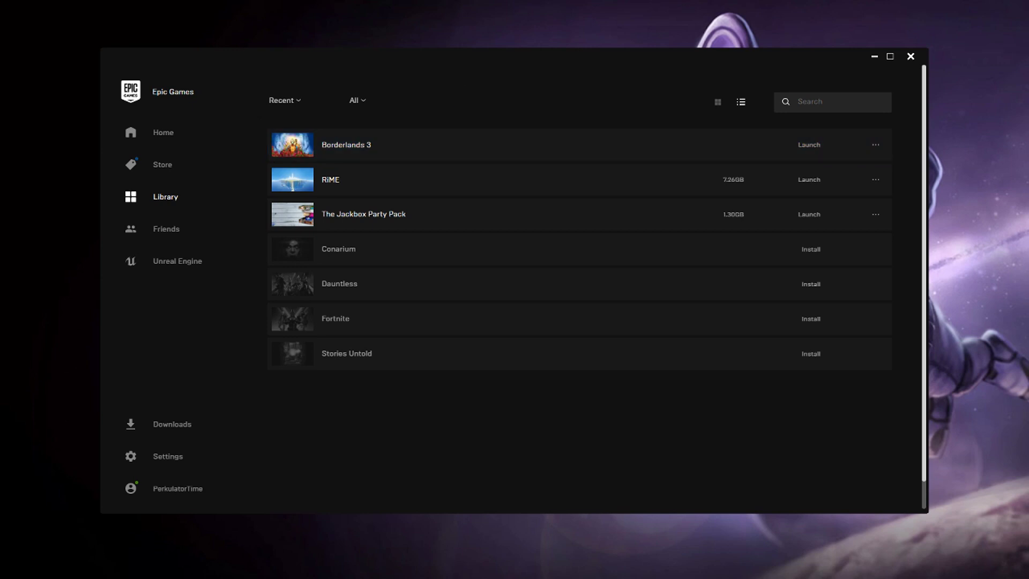
In a new Explorer window, browse Documents > My Games > Borderlands 3 > Saved
key("super+e")
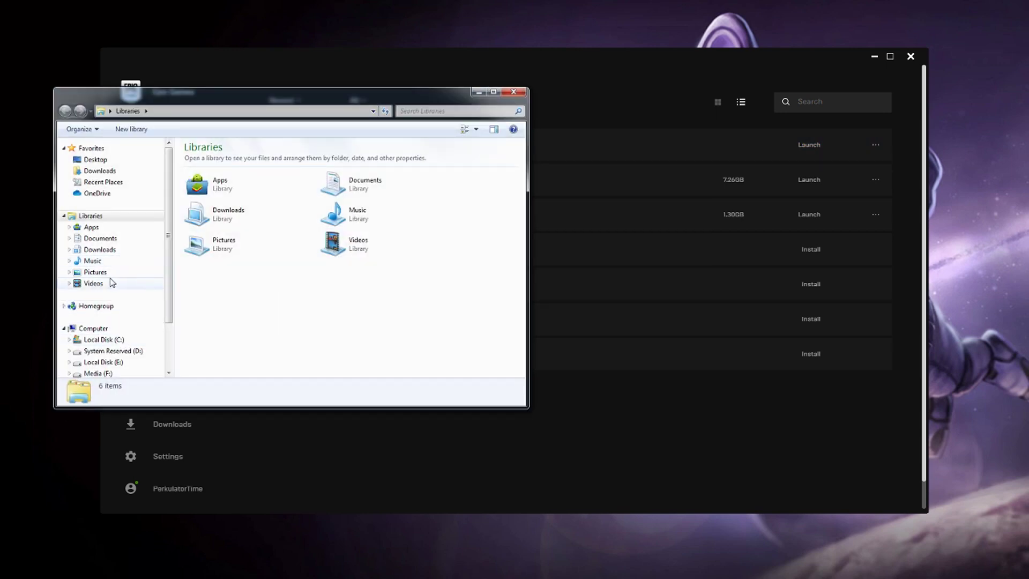
left_click(101, 238)
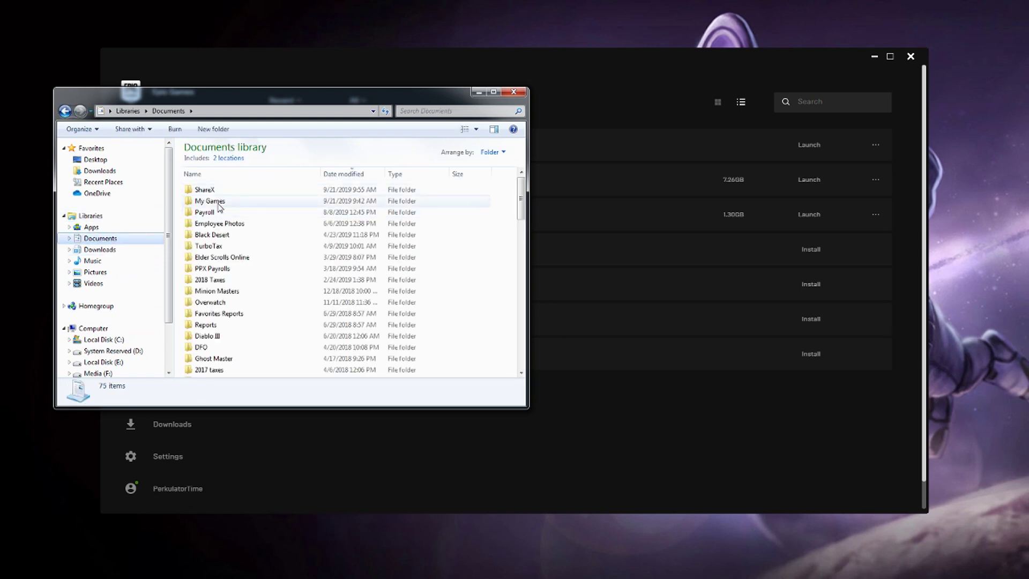
double_click(220, 205)
double_click(222, 191)
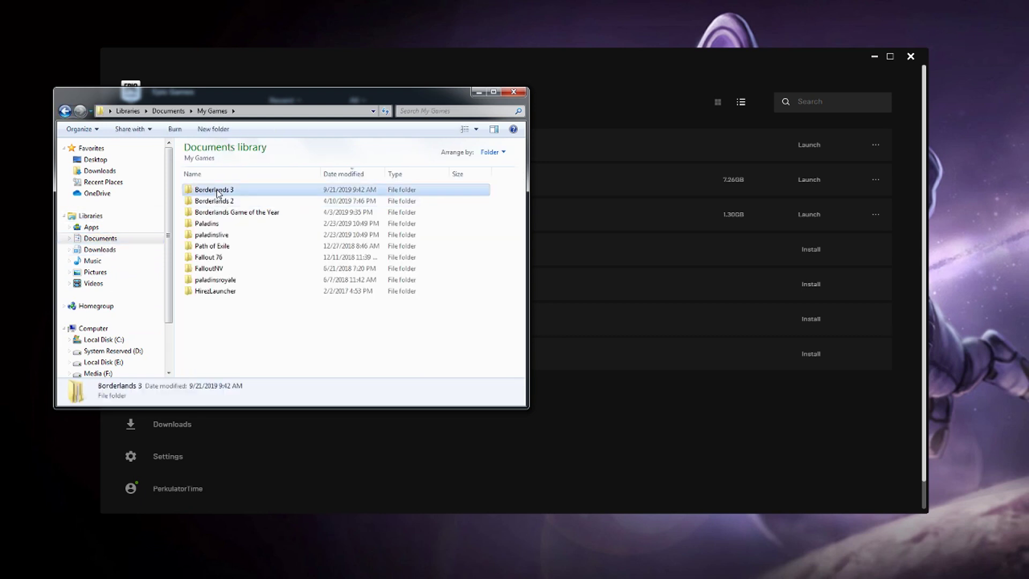
left_click(223, 191)
double_click(223, 192)
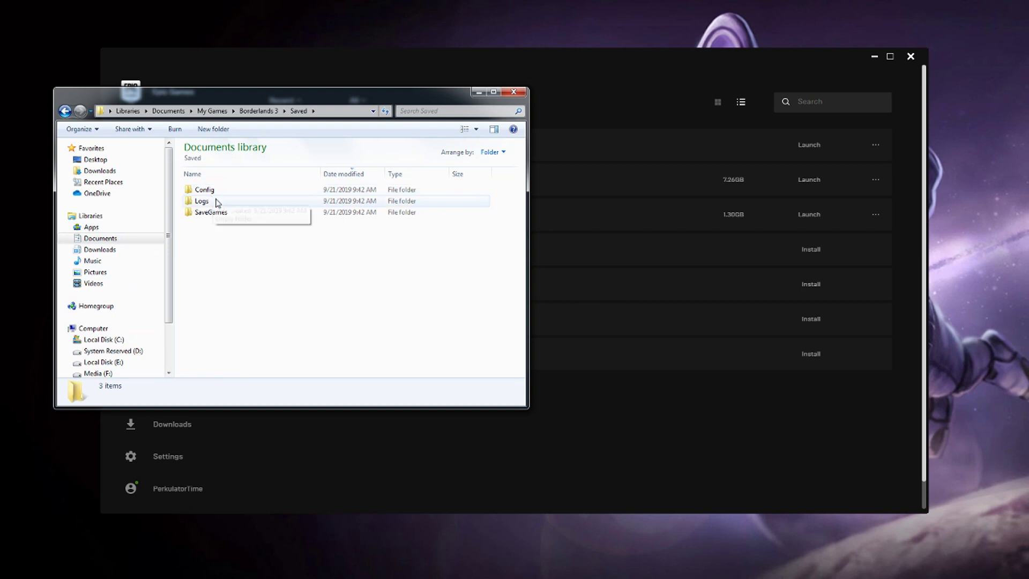
Return to My Games, dismiss the Borderlands 3 folder's context menu, and move the window up-left
key("BackSpace")
key("BackSpace")
right_click(214, 192)
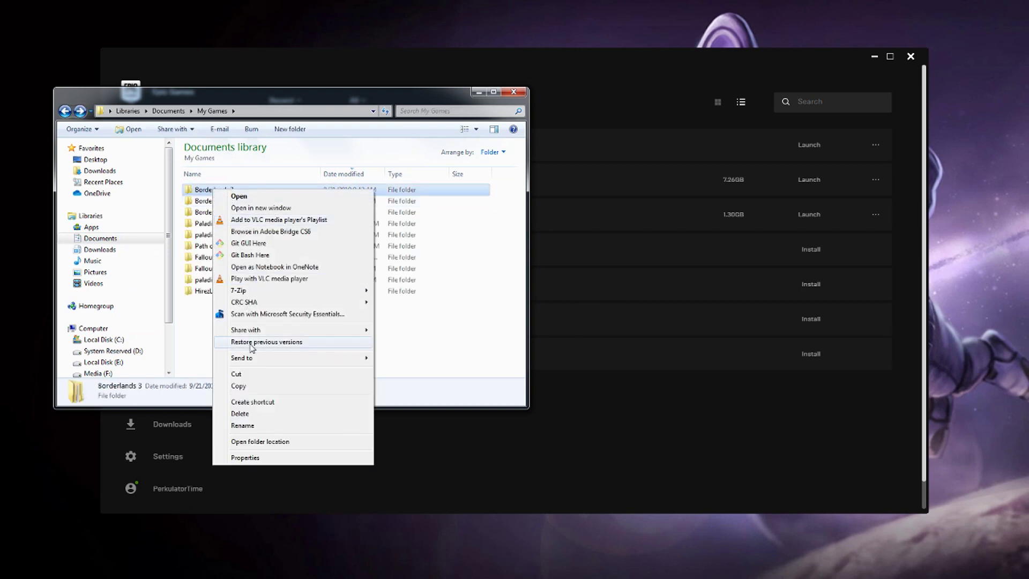
left_click(193, 351)
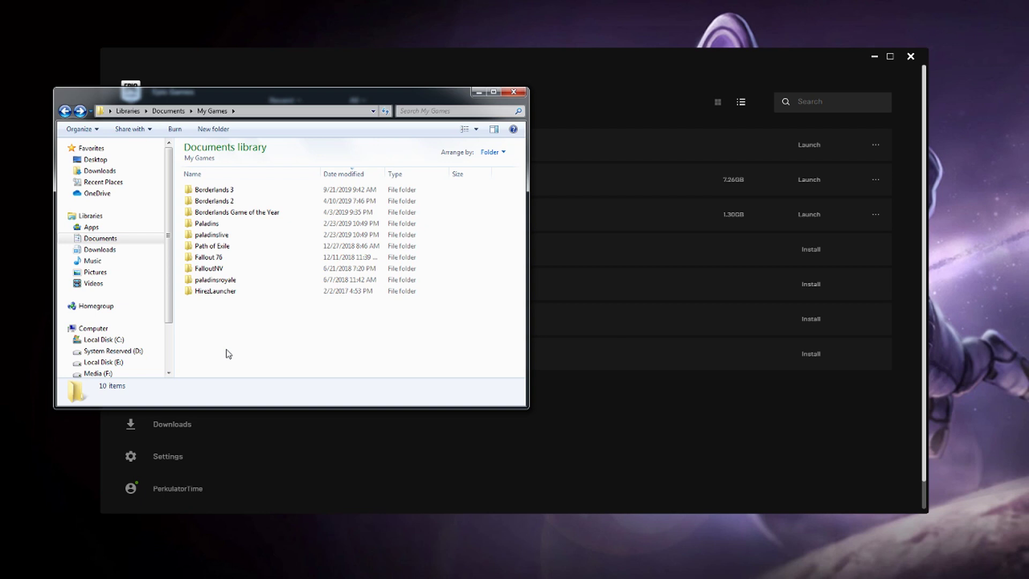
left_click_drag(187, 107, 150, 31)
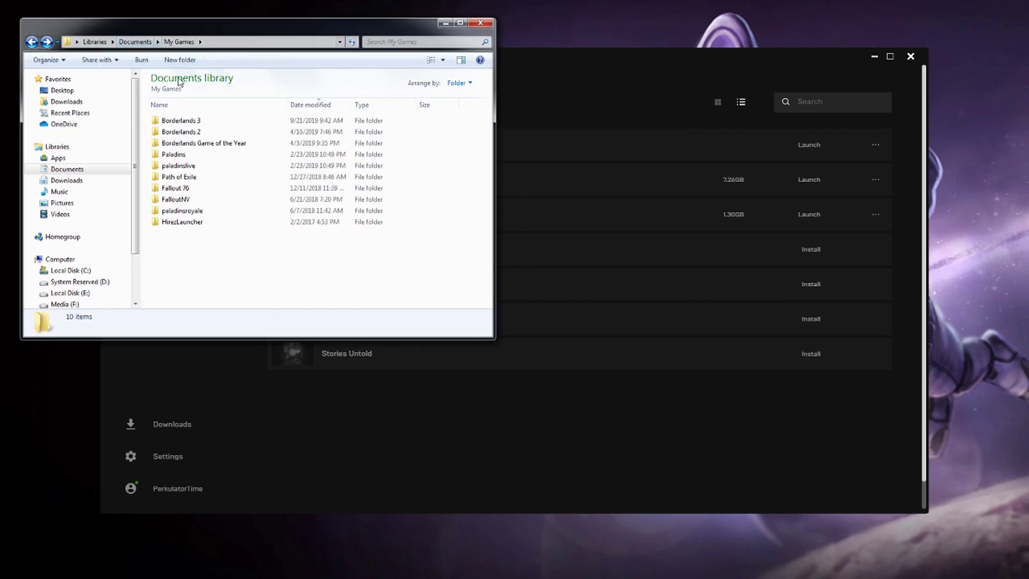